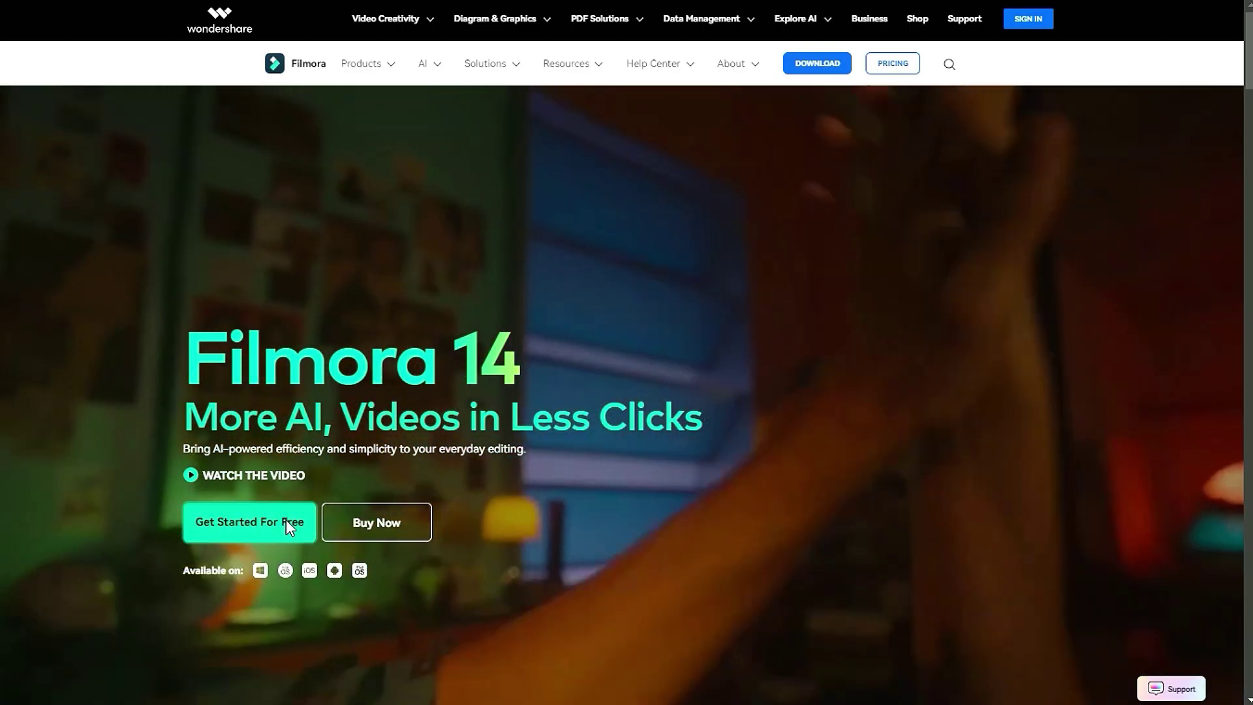
# Get the free Filmora installer from the website and save the file to start the download
pyautogui.click(288, 524)
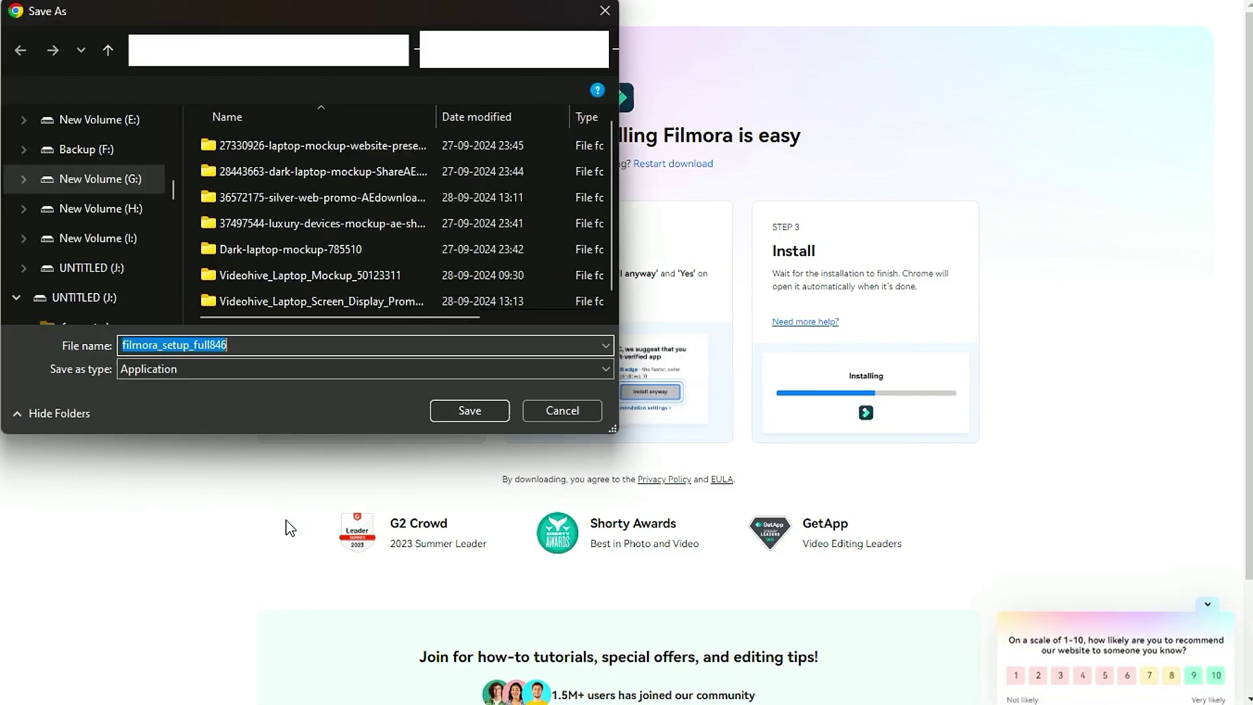
pyautogui.click(475, 409)
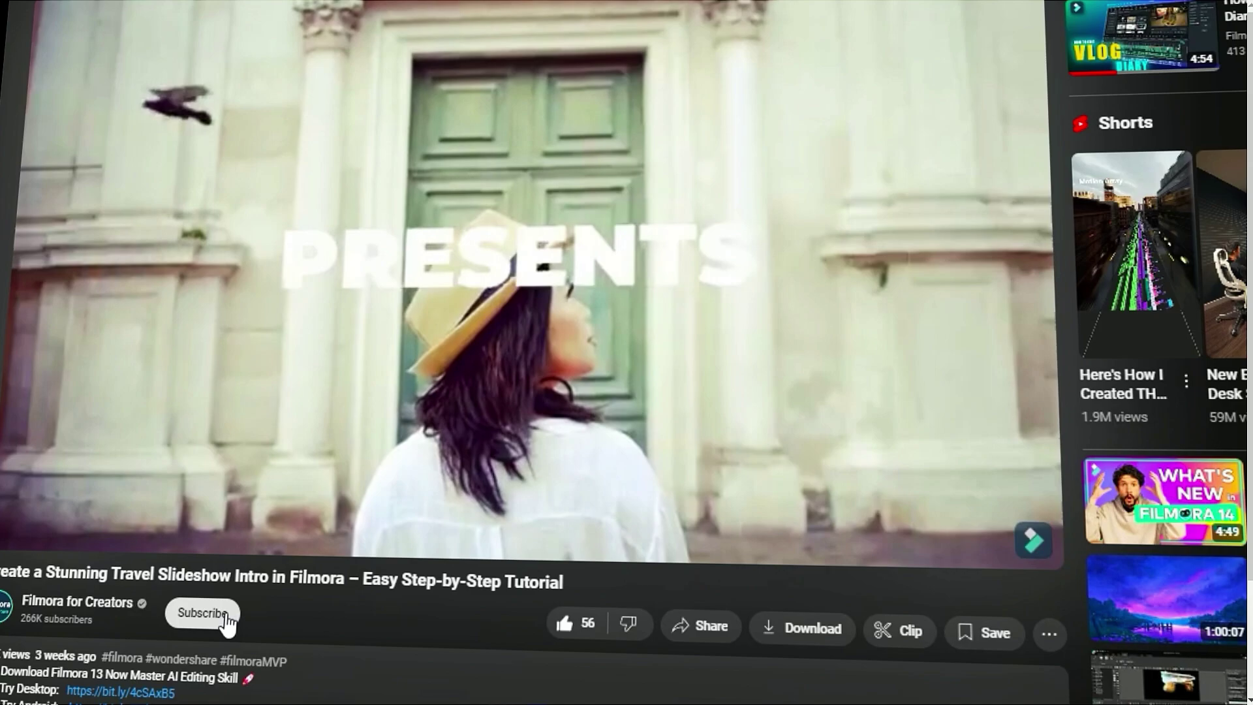
# Subscribe to Filmora for Creators with notifications set to All
pyautogui.click(198, 610)
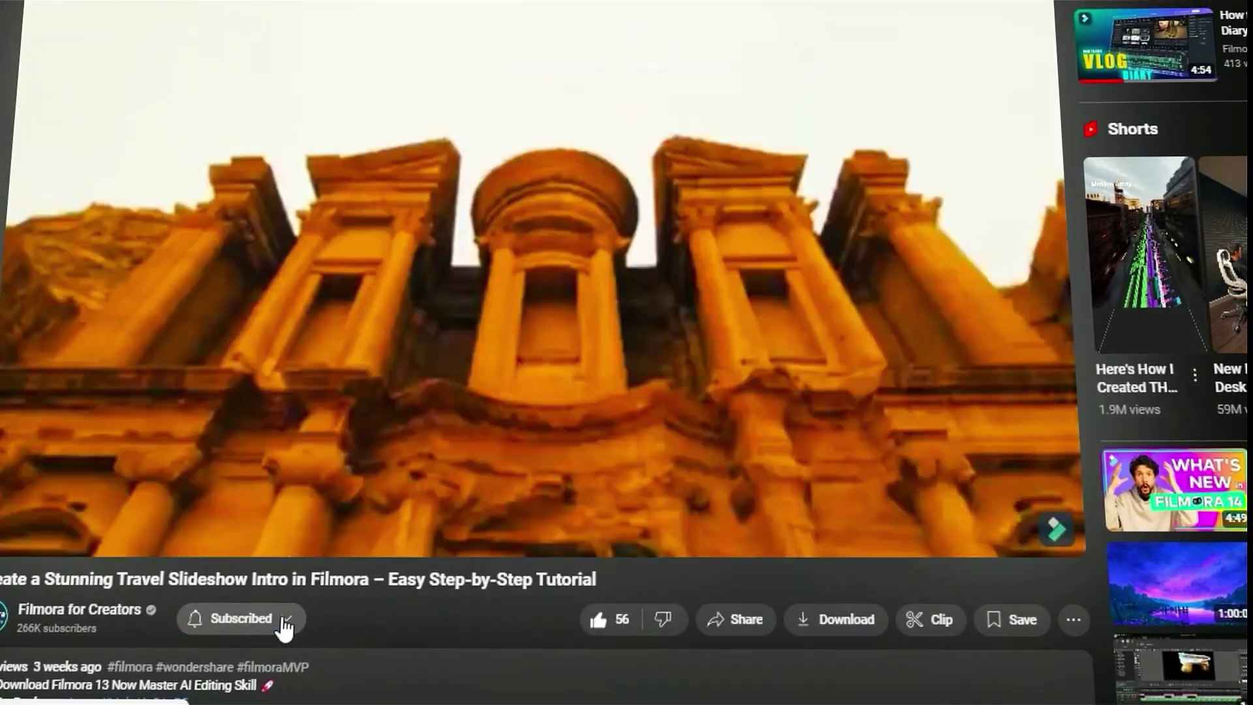
pyautogui.click(278, 621)
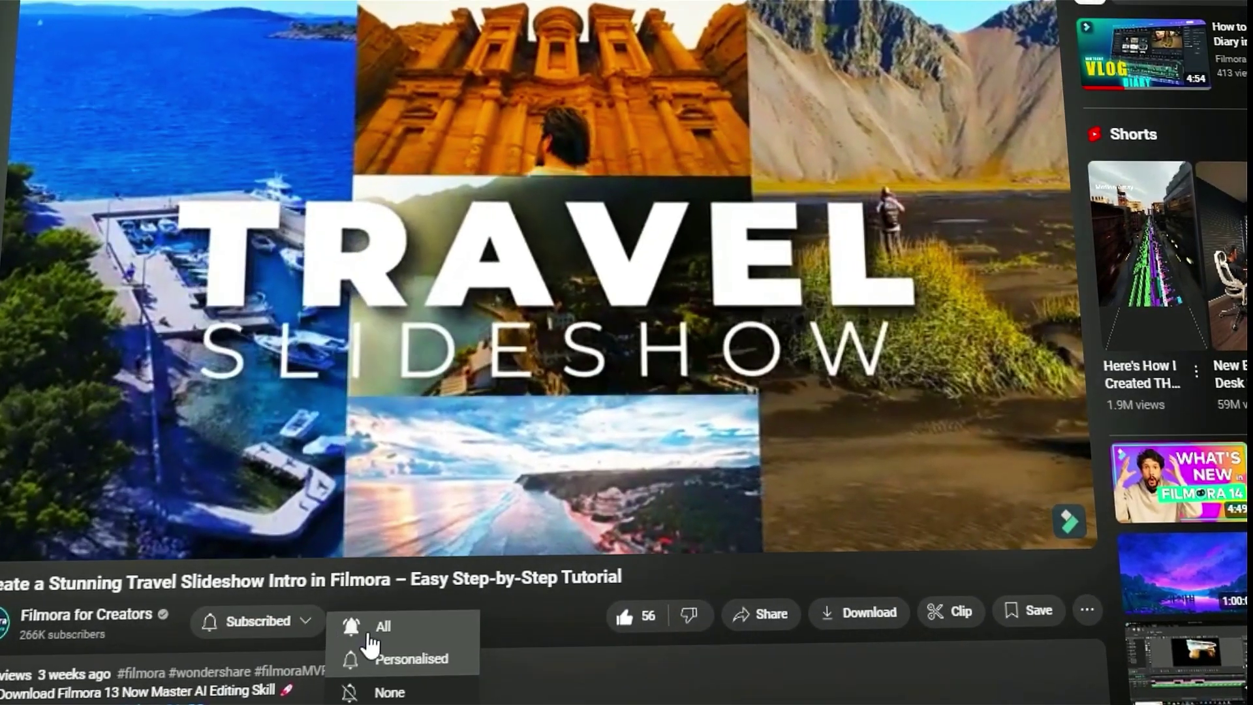
pyautogui.click(373, 626)
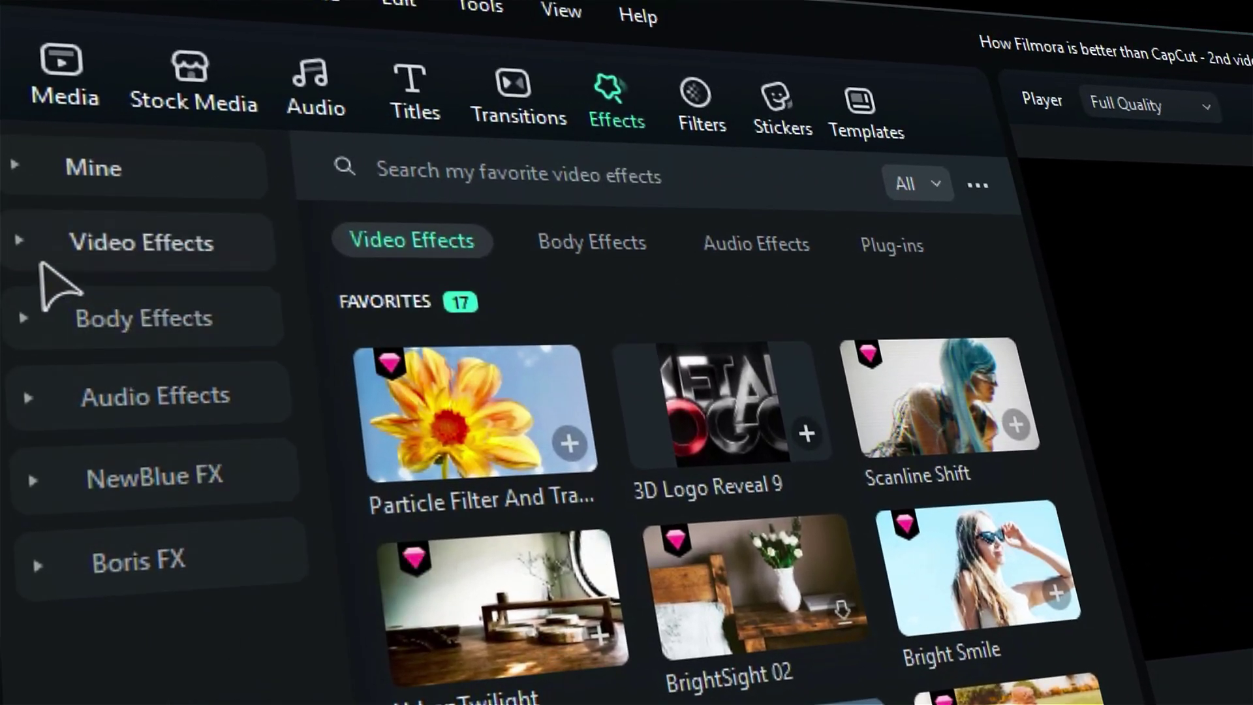
# Browse the Basic, Shake, Zoom, Flicker, Glitch and Retro video effects, ending on Retro, then collapse Video Effects
pyautogui.click(21, 240)
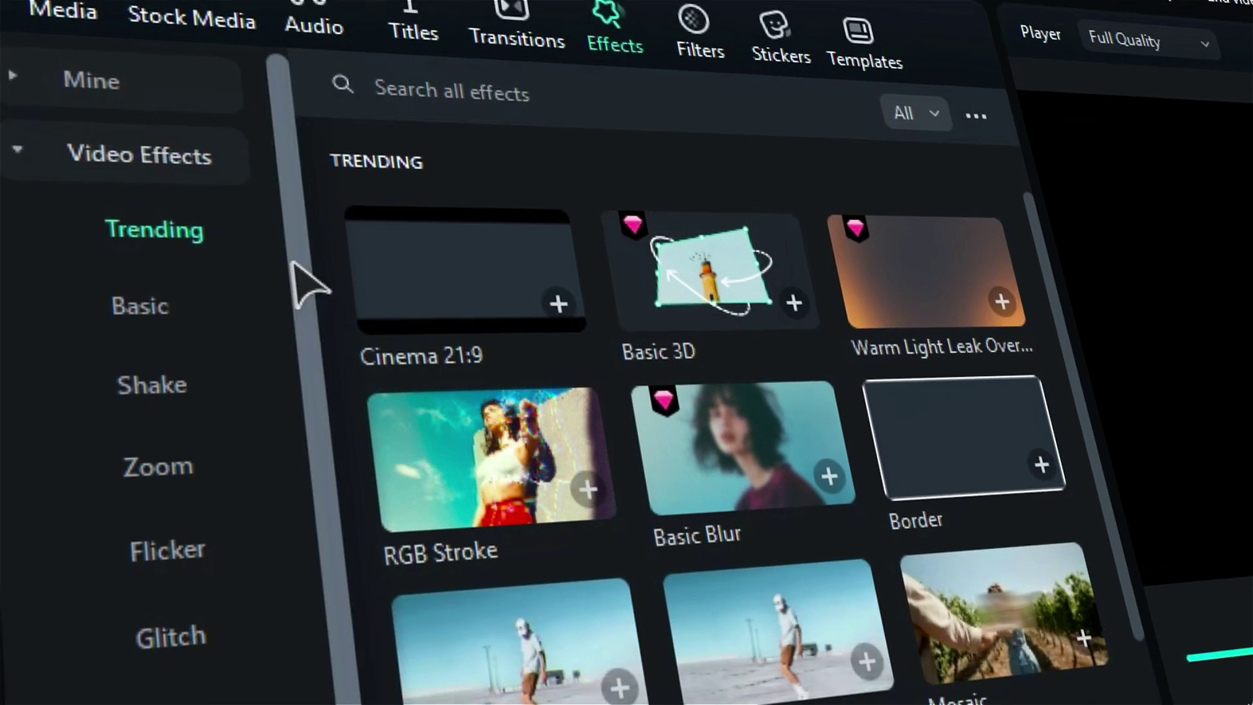
pyautogui.moveTo(287, 360); pyautogui.dragTo(307, 479)
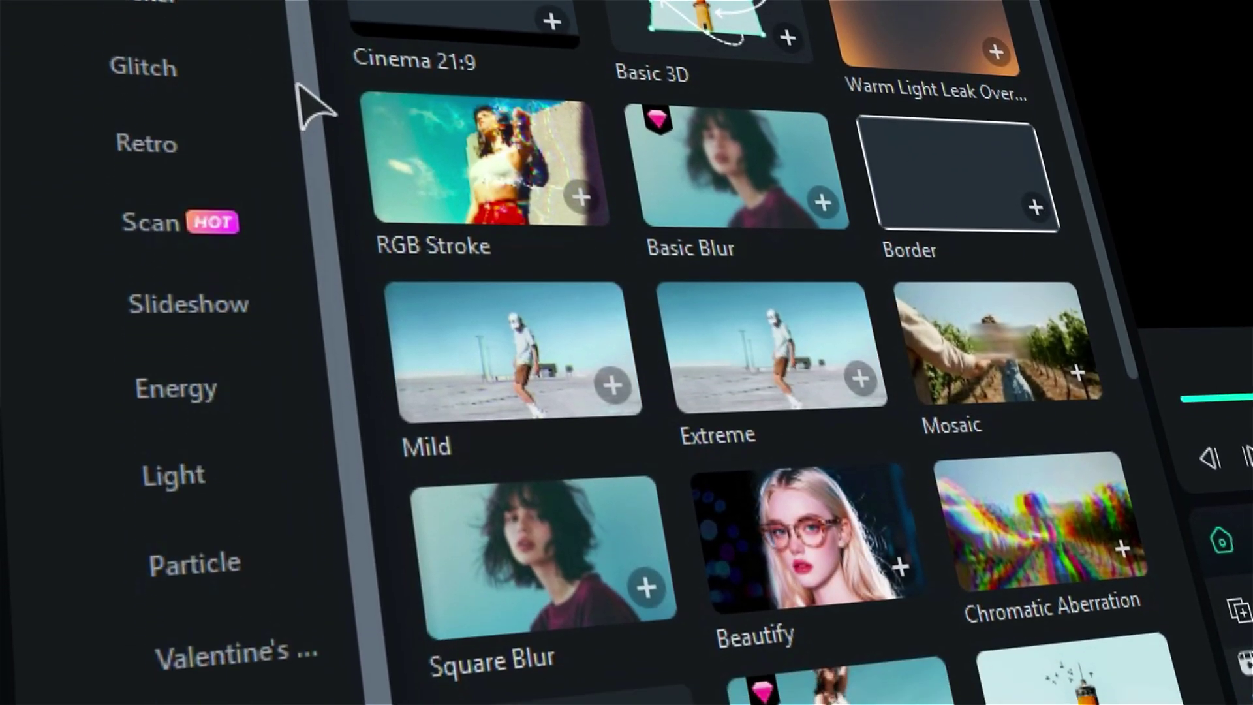
pyautogui.moveTo(298, 85); pyautogui.dragTo(343, 359)
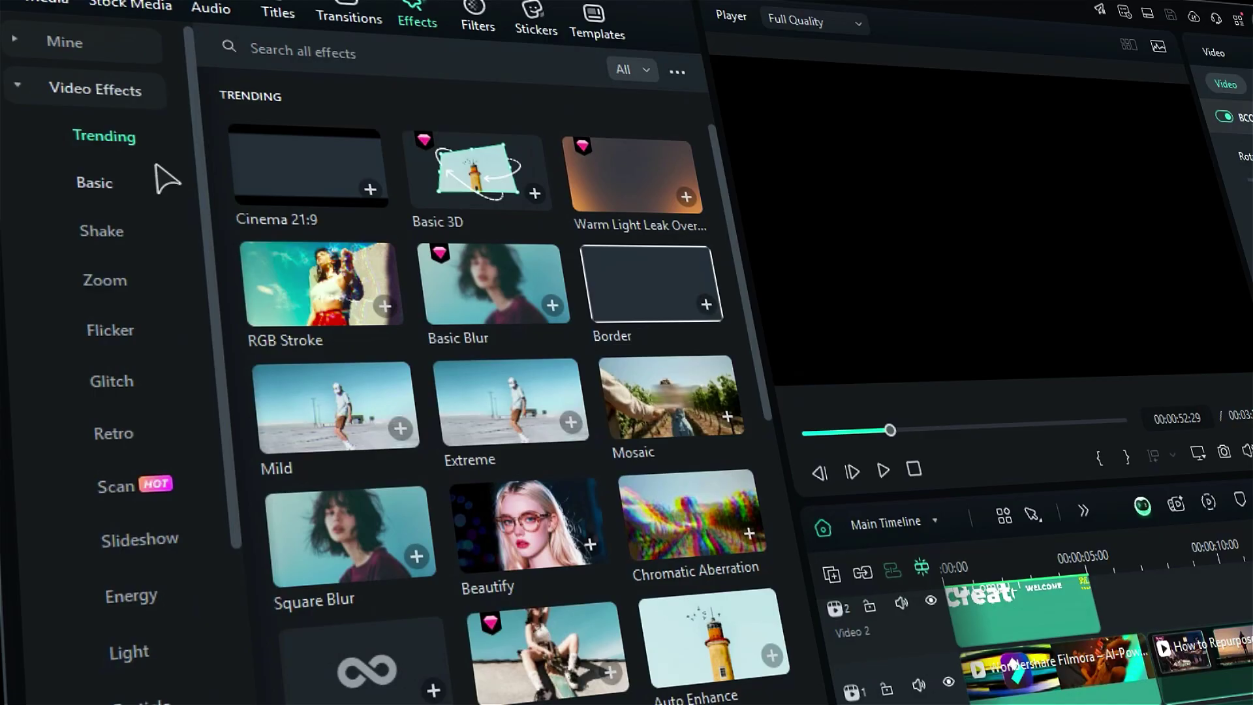
pyautogui.click(107, 190)
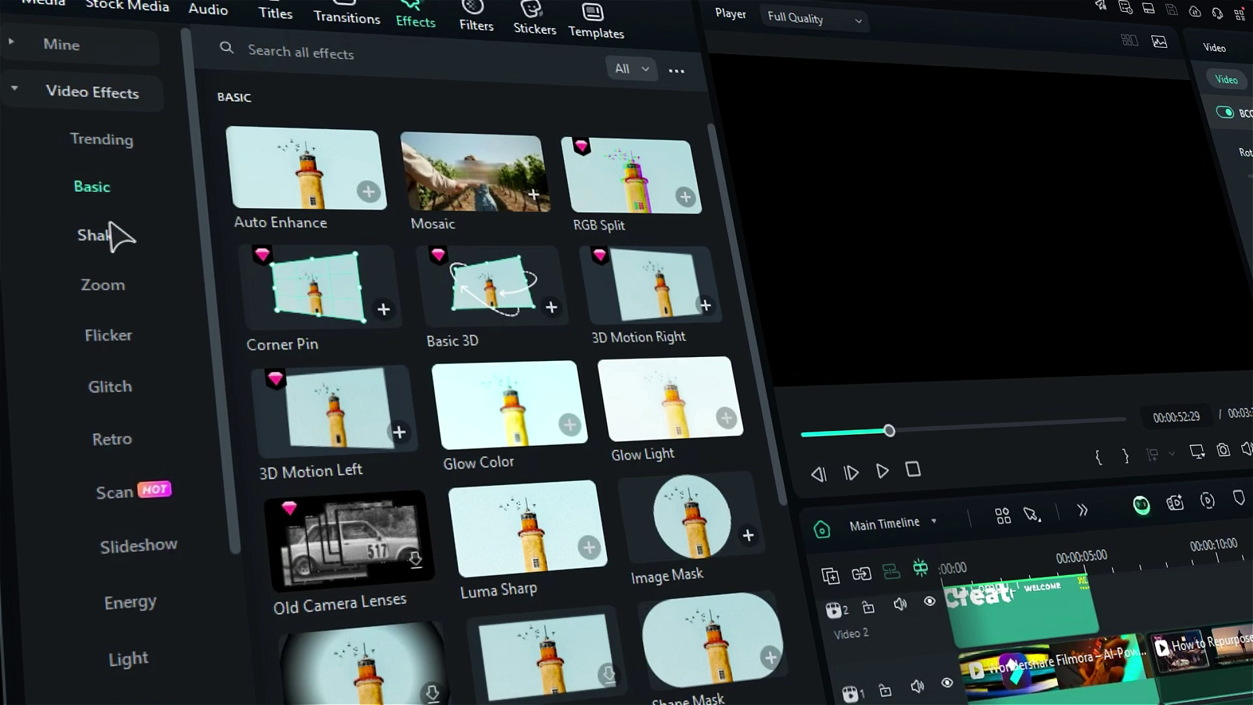
pyautogui.click(105, 234)
pyautogui.click(102, 285)
pyautogui.click(108, 335)
pyautogui.click(109, 386)
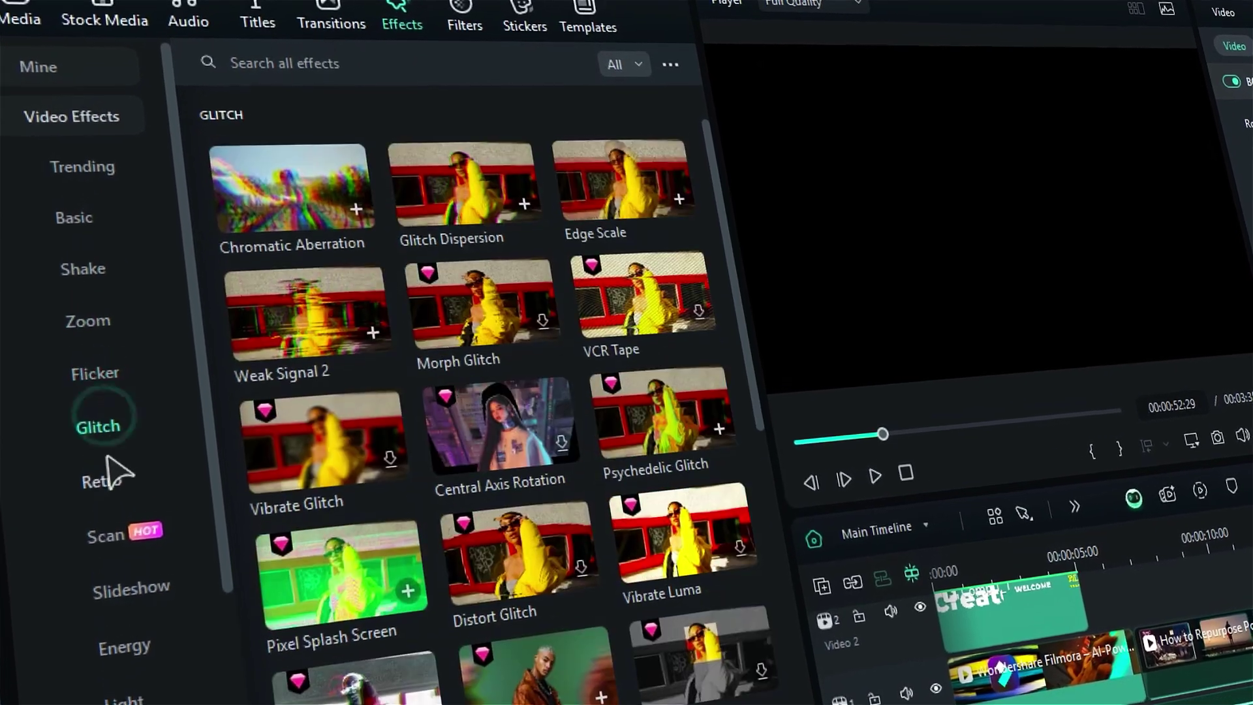
pyautogui.click(105, 476)
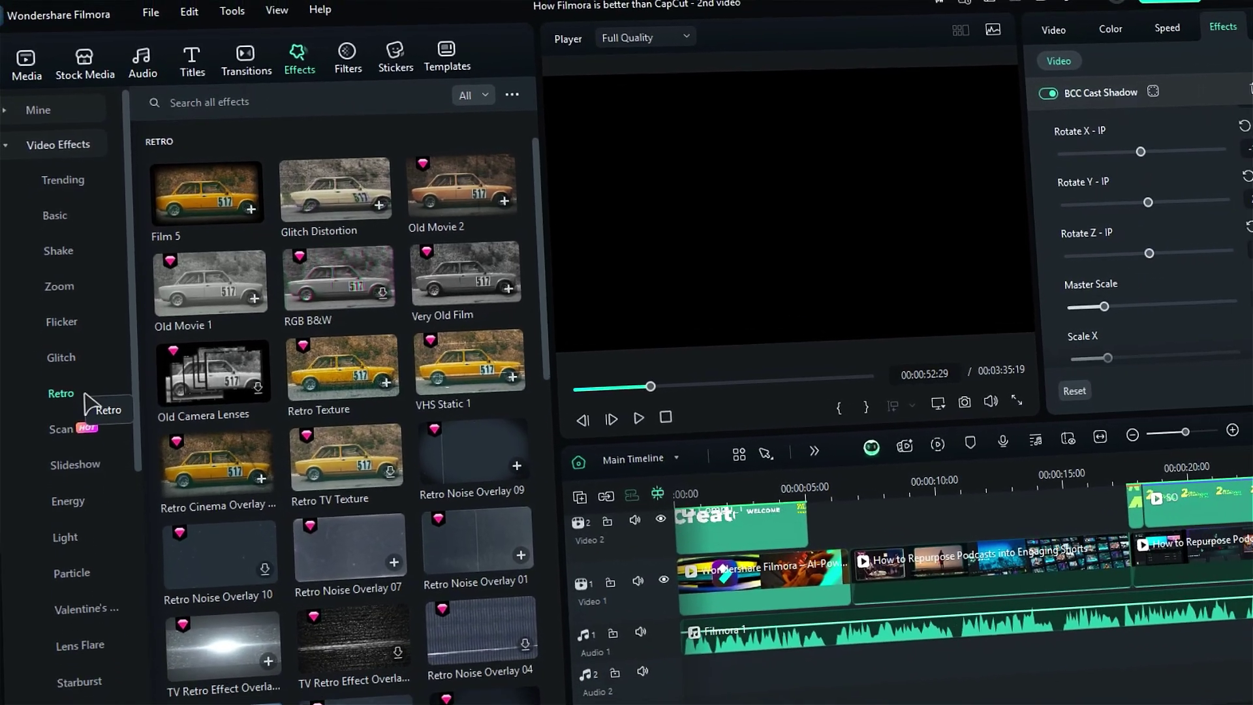
pyautogui.click(29, 136)
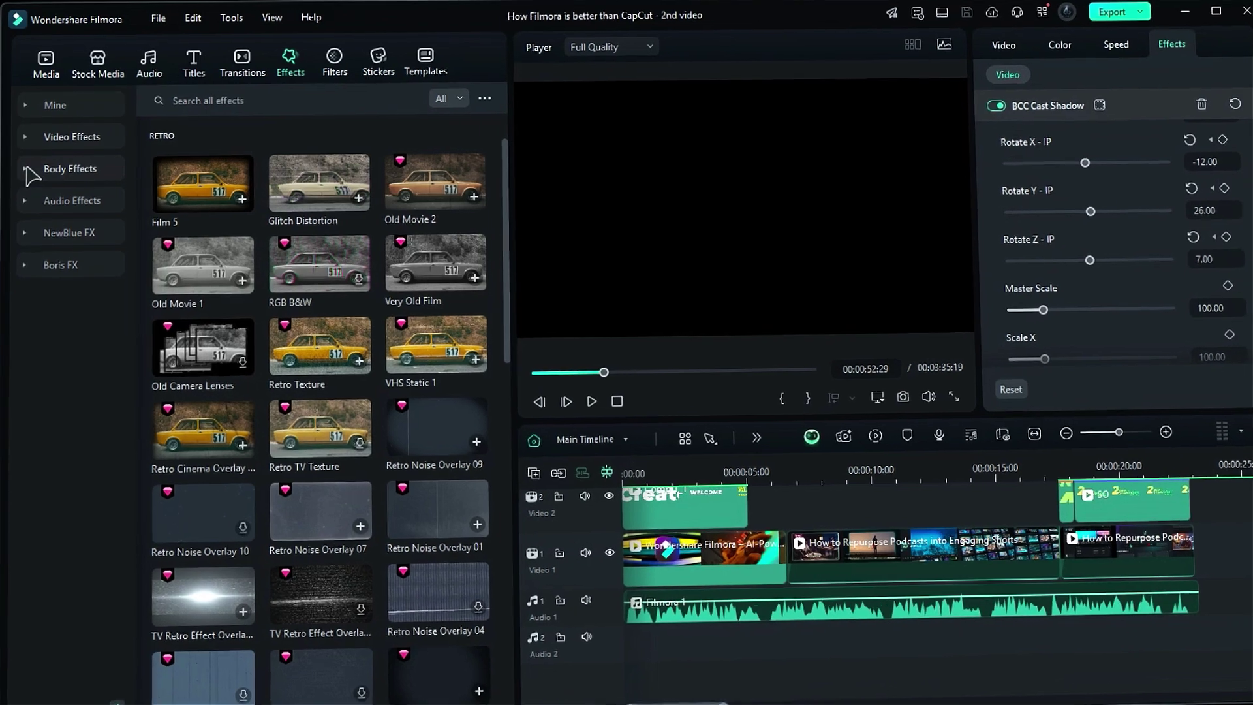
# Browse the Hallucination, Clone, Neon Lines, Background and Stroke body effects, then show the Voice Changer audio effects
pyautogui.click(33, 167)
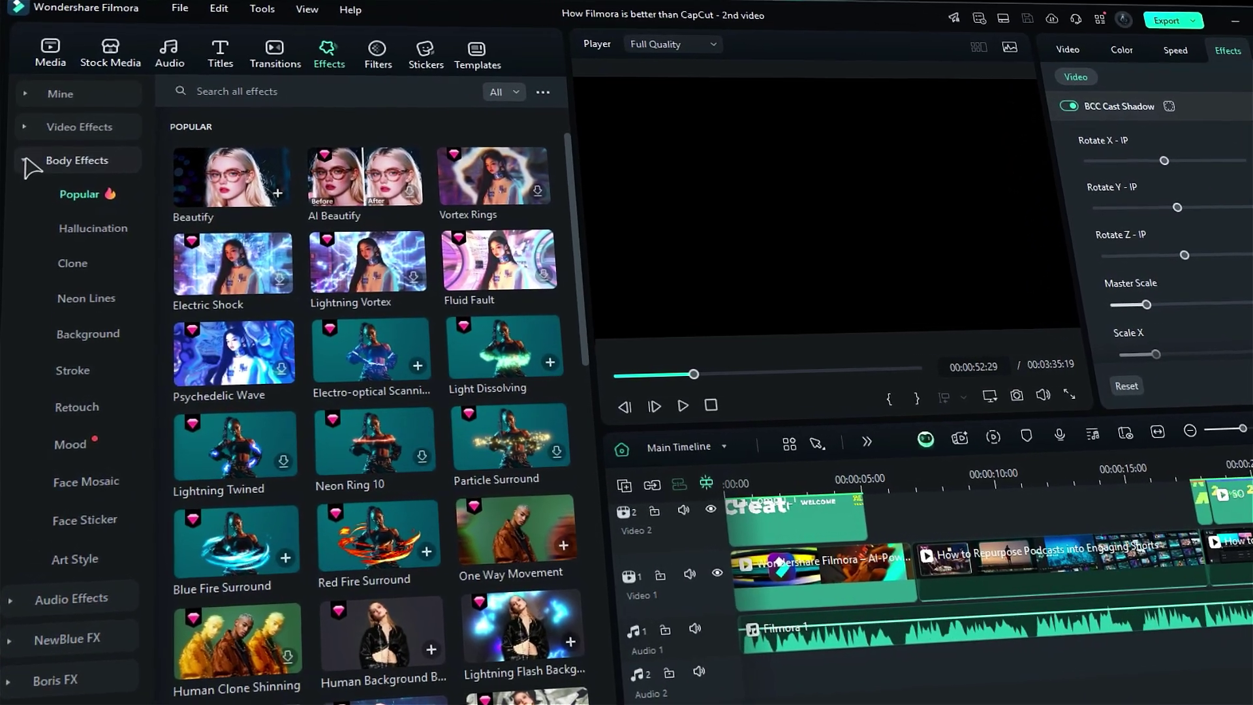
pyautogui.click(103, 234)
pyautogui.click(96, 259)
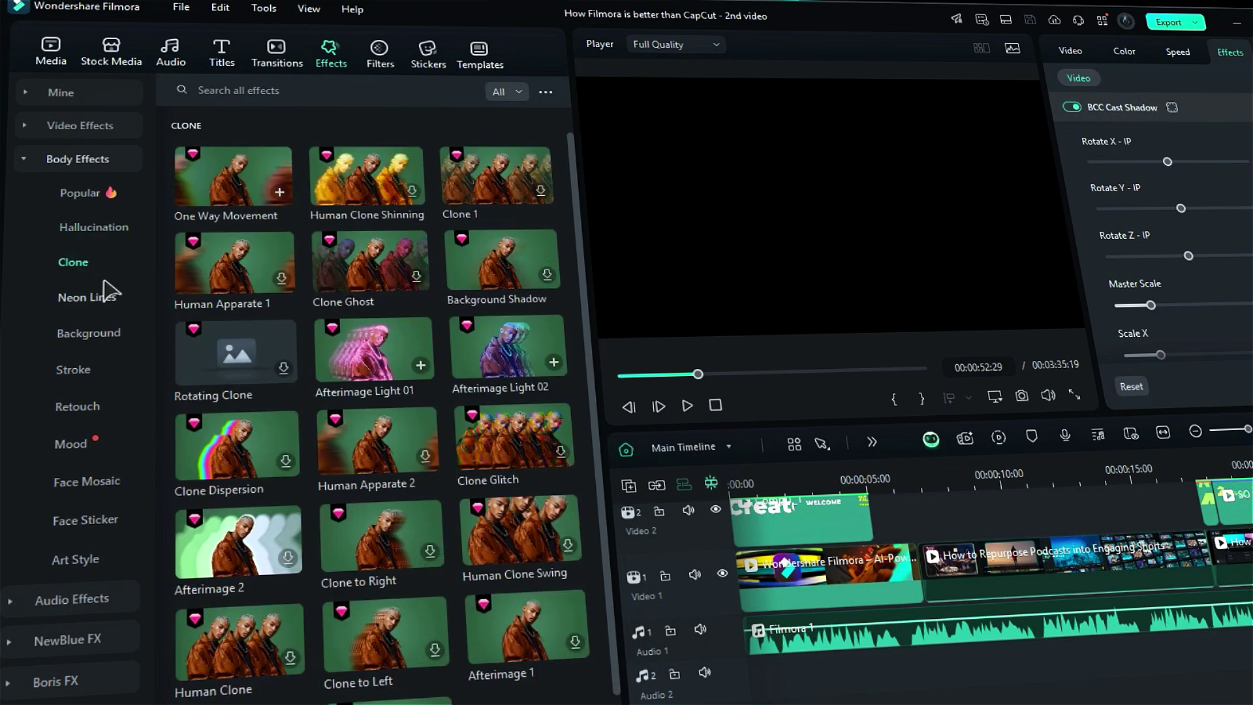
pyautogui.click(108, 292)
pyautogui.click(109, 336)
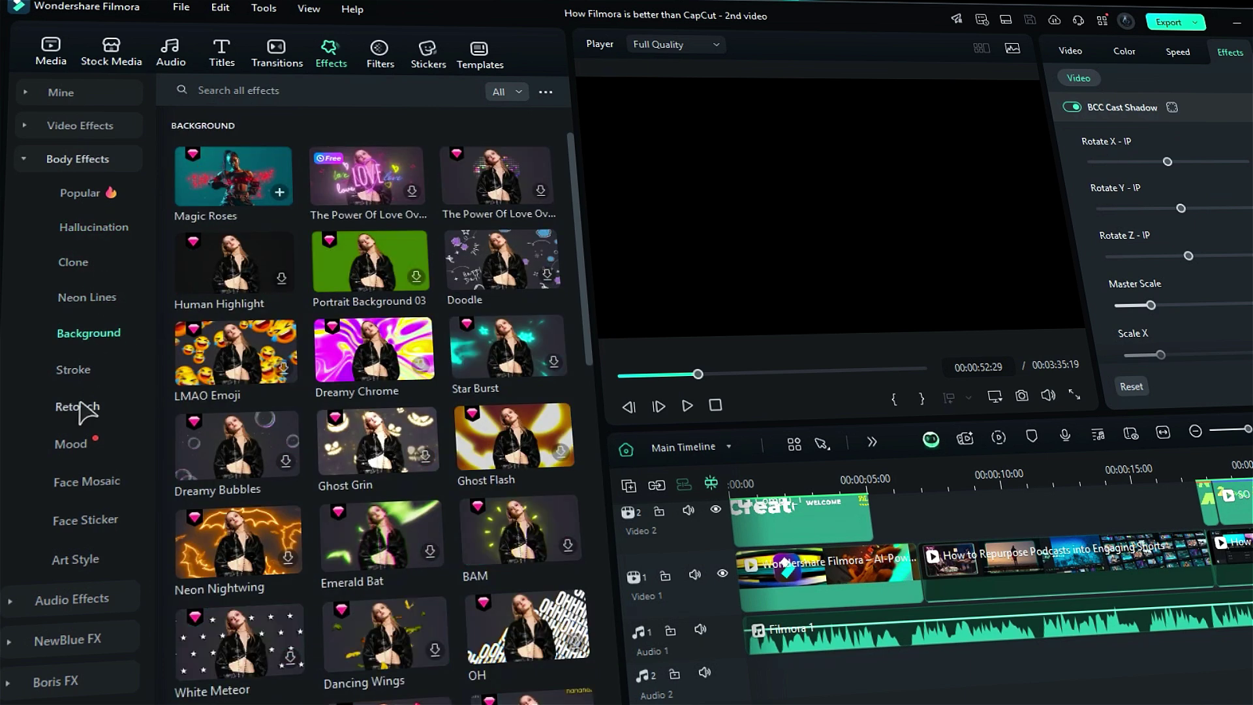
pyautogui.click(94, 385)
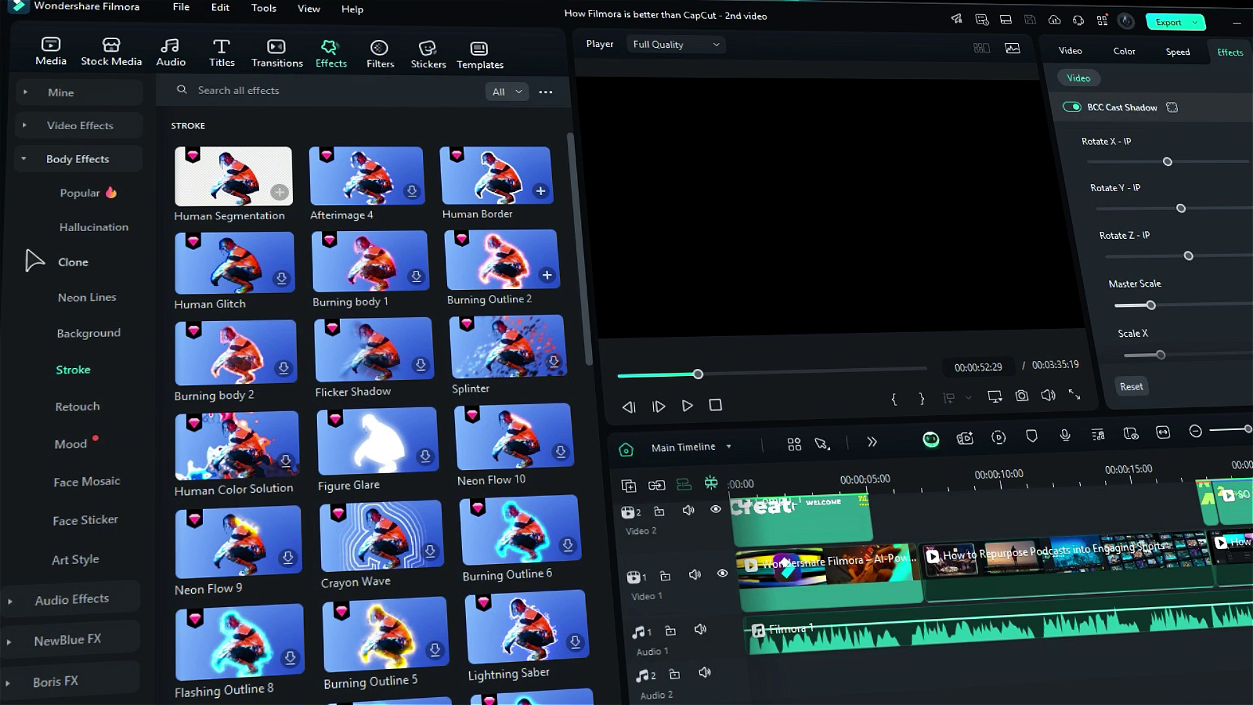
pyautogui.click(28, 160)
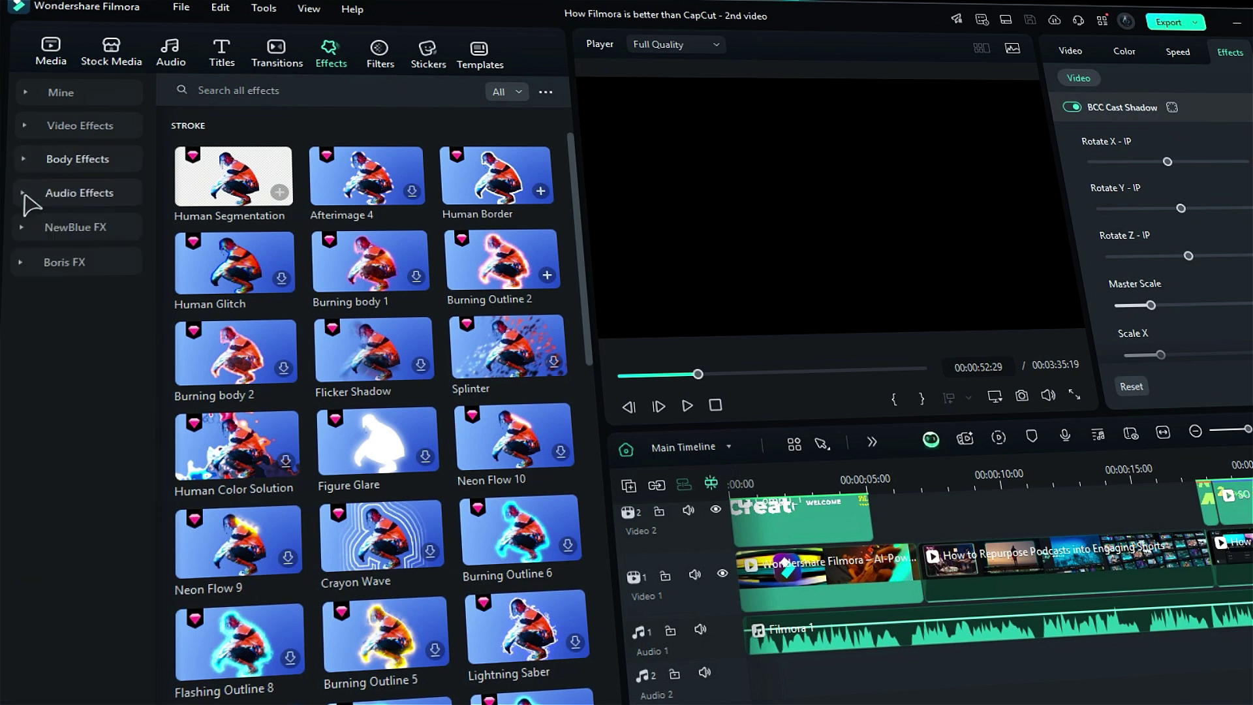
pyautogui.click(26, 194)
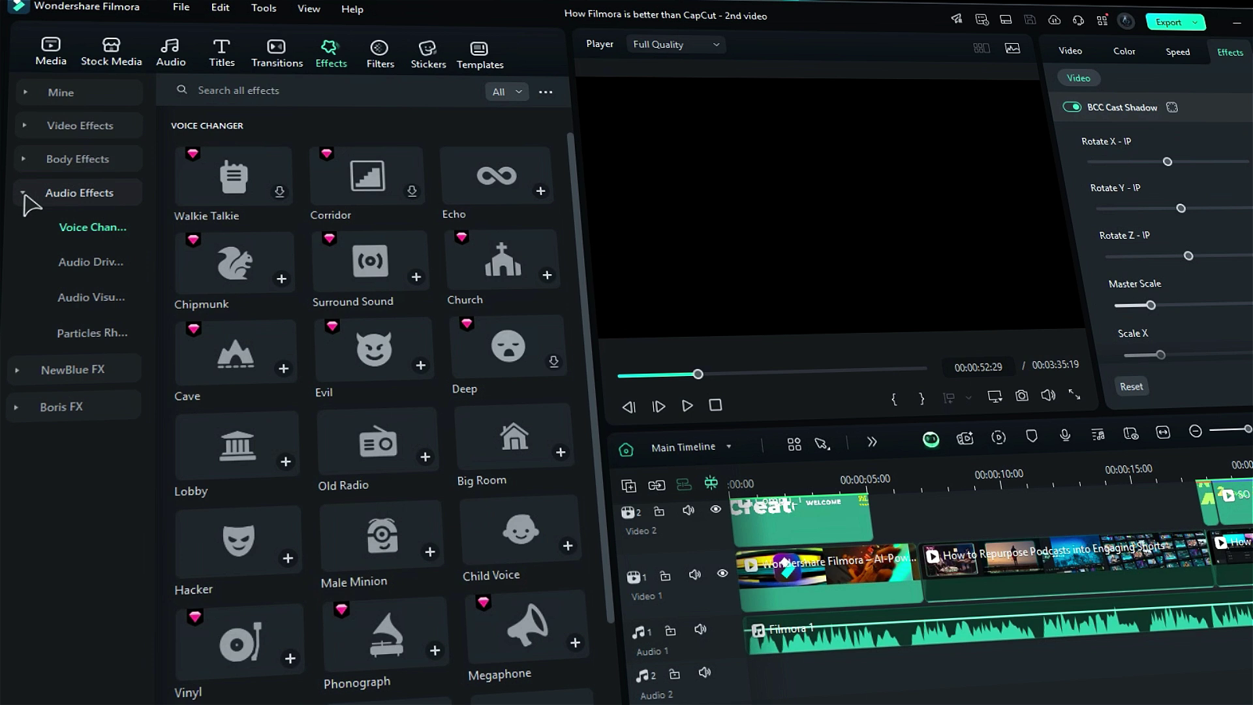
# Browse the Audio Driven, Audio Visualizer and Particles Rhythm effects, then expand NewBlue FX and Boris FX (Plus Lights)
pyautogui.click(99, 266)
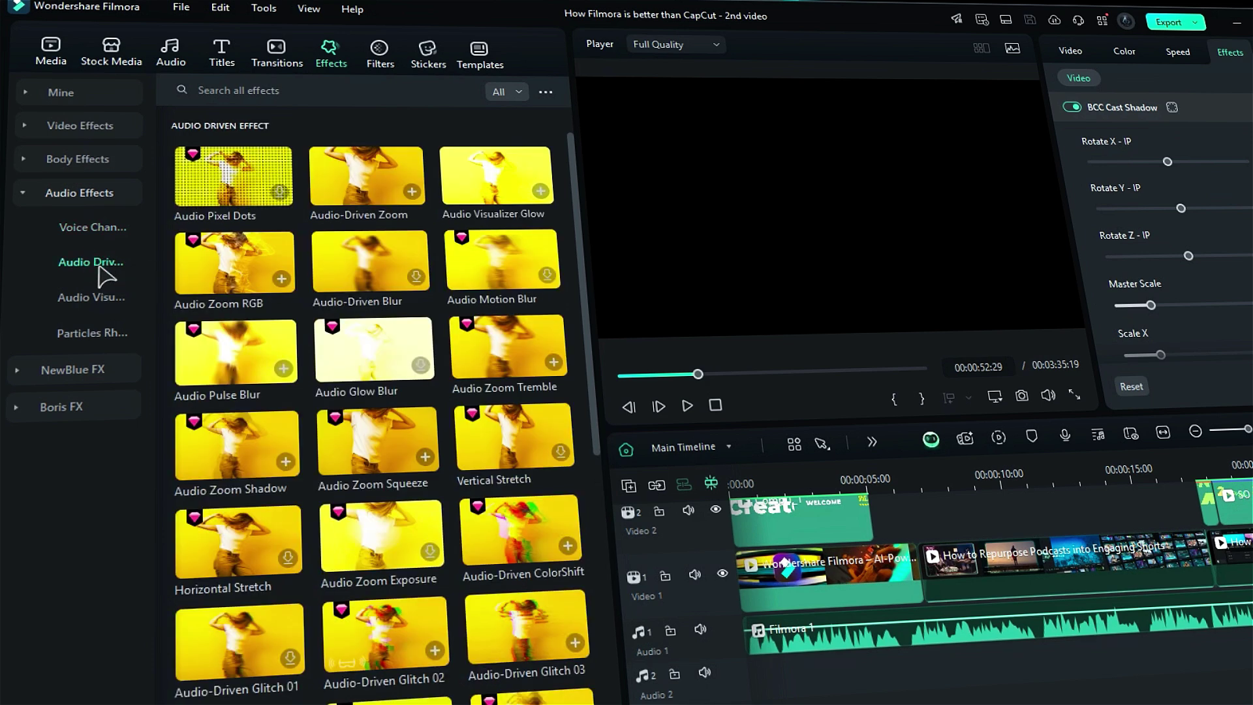
pyautogui.click(105, 299)
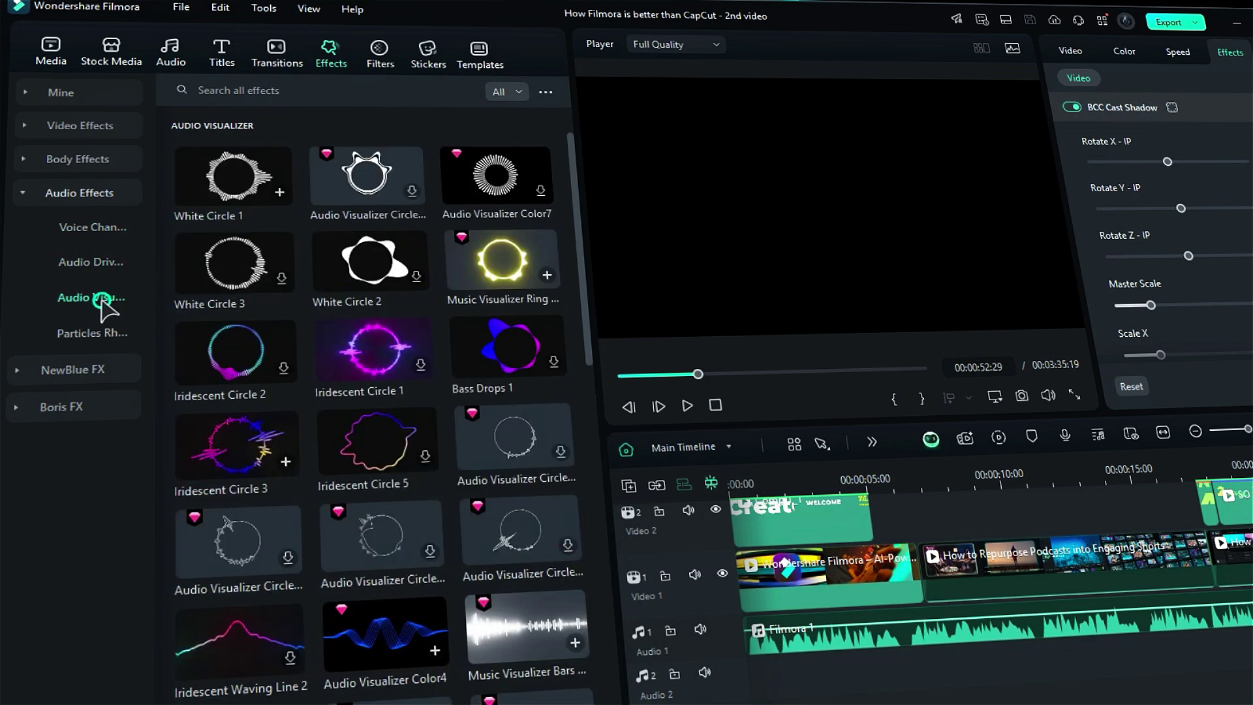
pyautogui.click(104, 334)
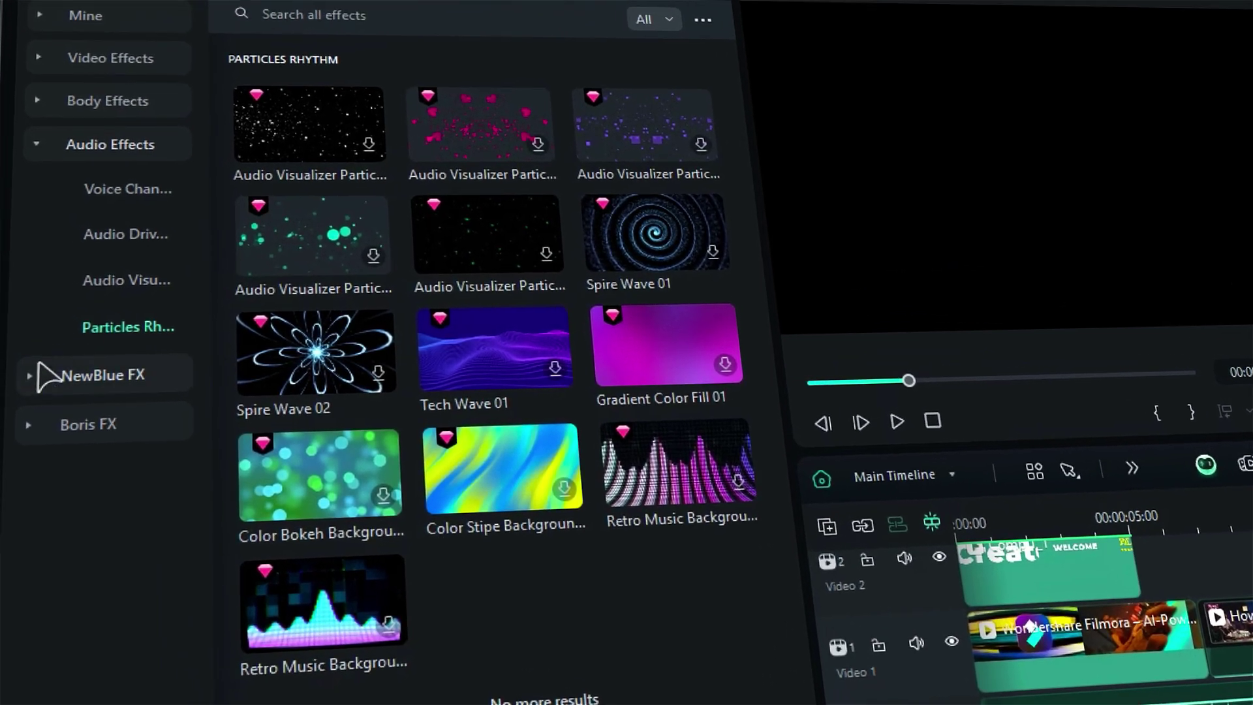
pyautogui.click(19, 369)
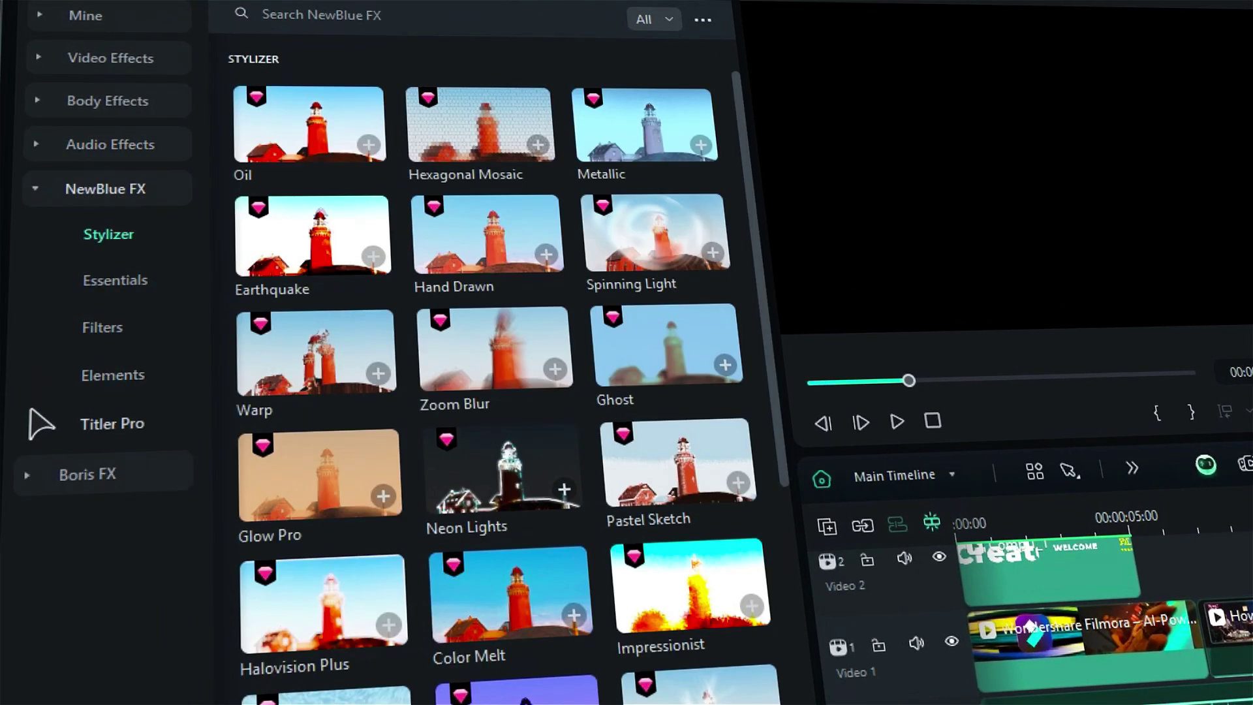
pyautogui.click(36, 484)
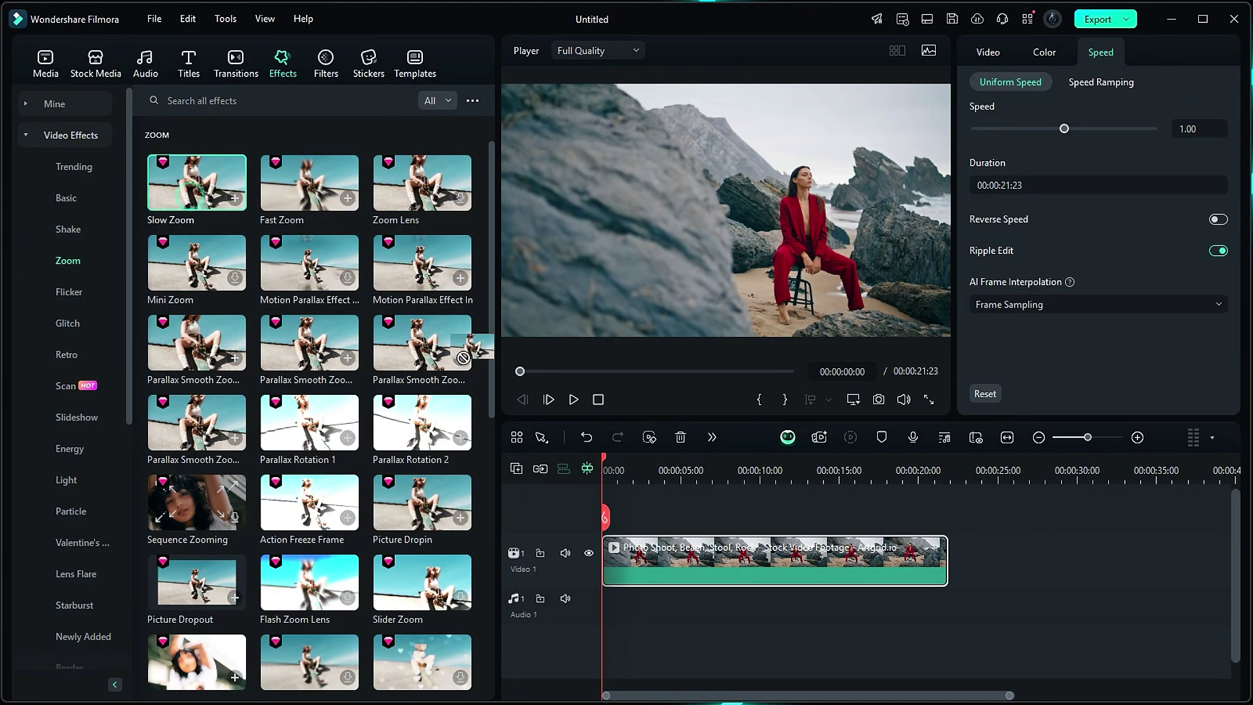
# Add Slow Zoom to the beach clip, view its effect settings, and play the clip to preview
pyautogui.moveTo(464, 357); pyautogui.dragTo(729, 565)
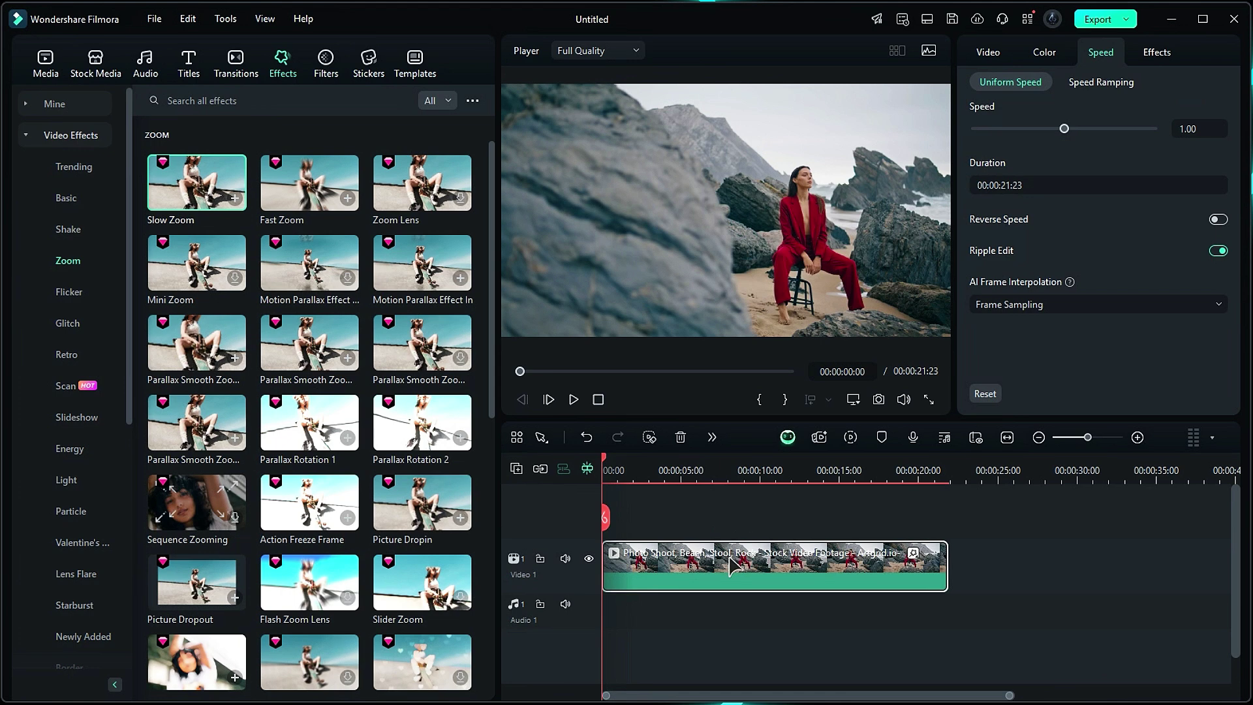
pyautogui.click(1156, 62)
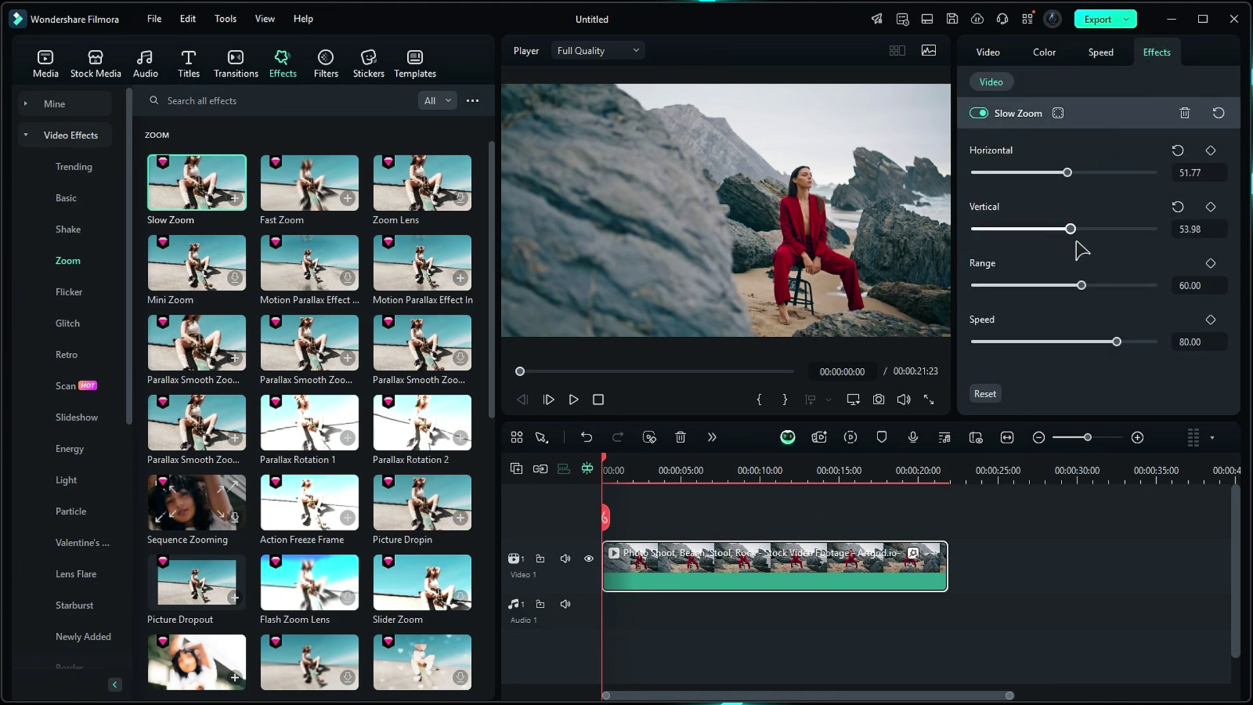
pyautogui.click(579, 400)
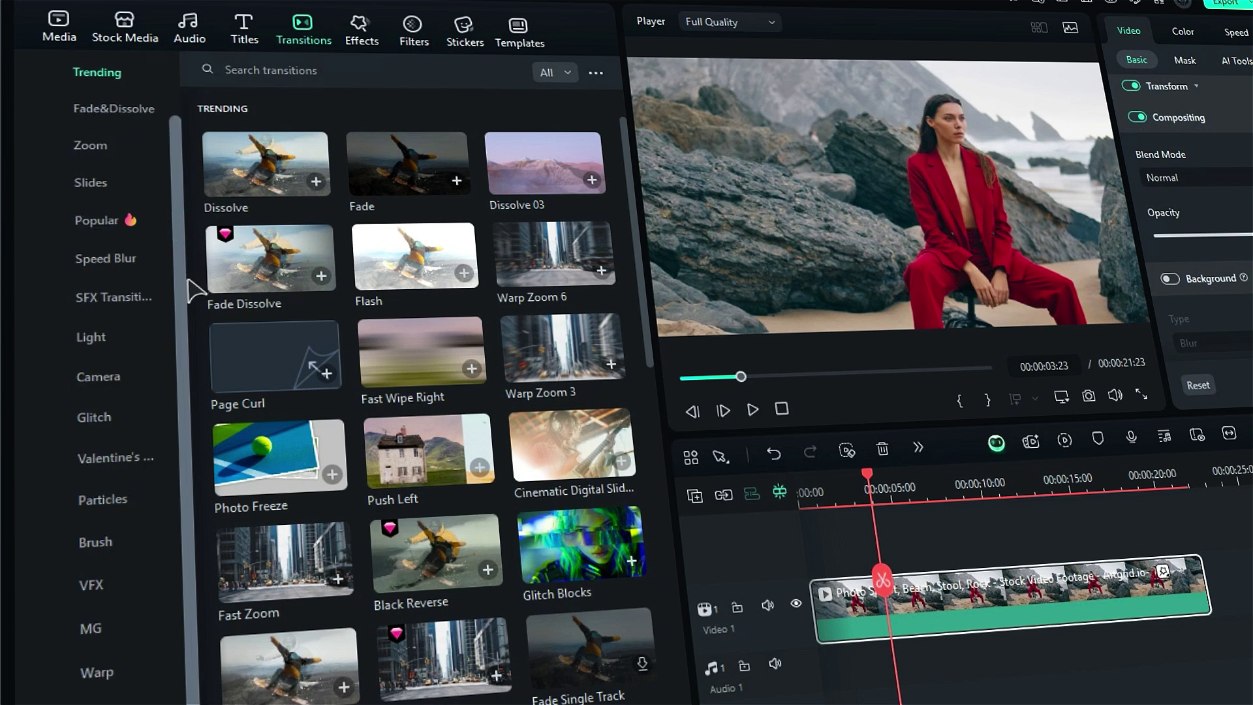
# Browse the Fade&Dissolve, Zoom, Slides, VFX, Glitch and Particles transitions, ending on Particles
pyautogui.scroll(-1, 188, 333)
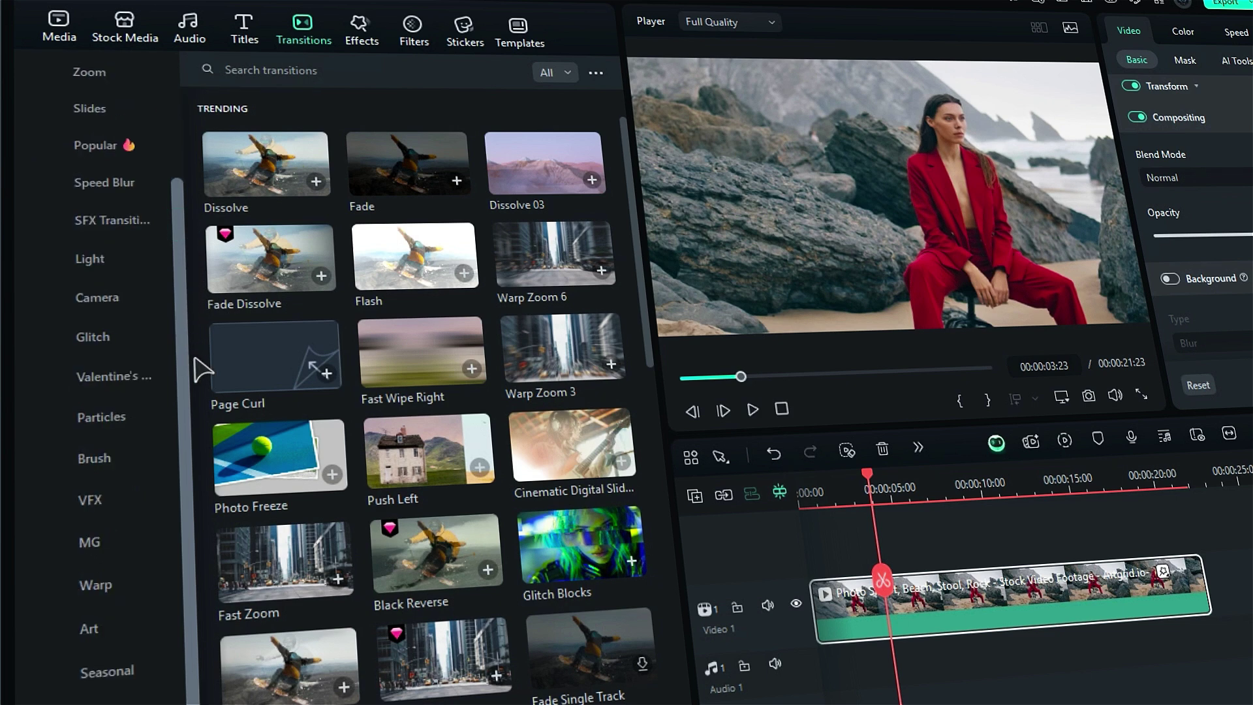
pyautogui.scroll(4, 203, 366)
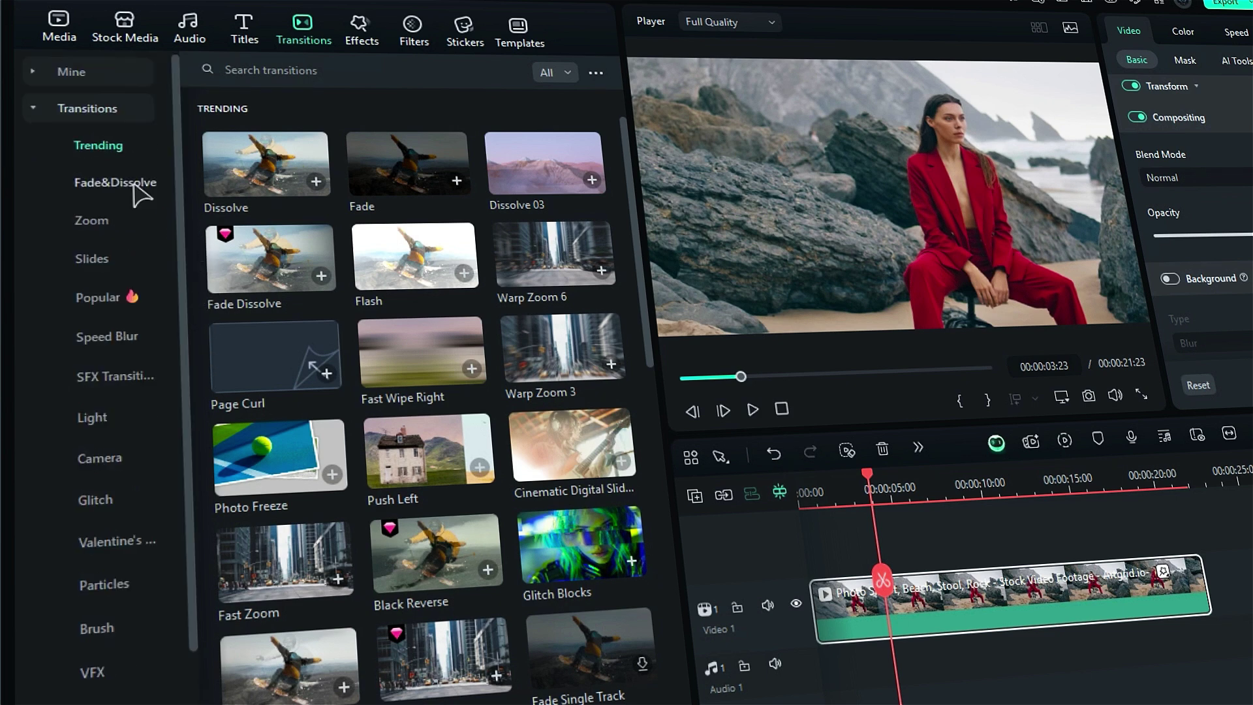
pyautogui.click(135, 194)
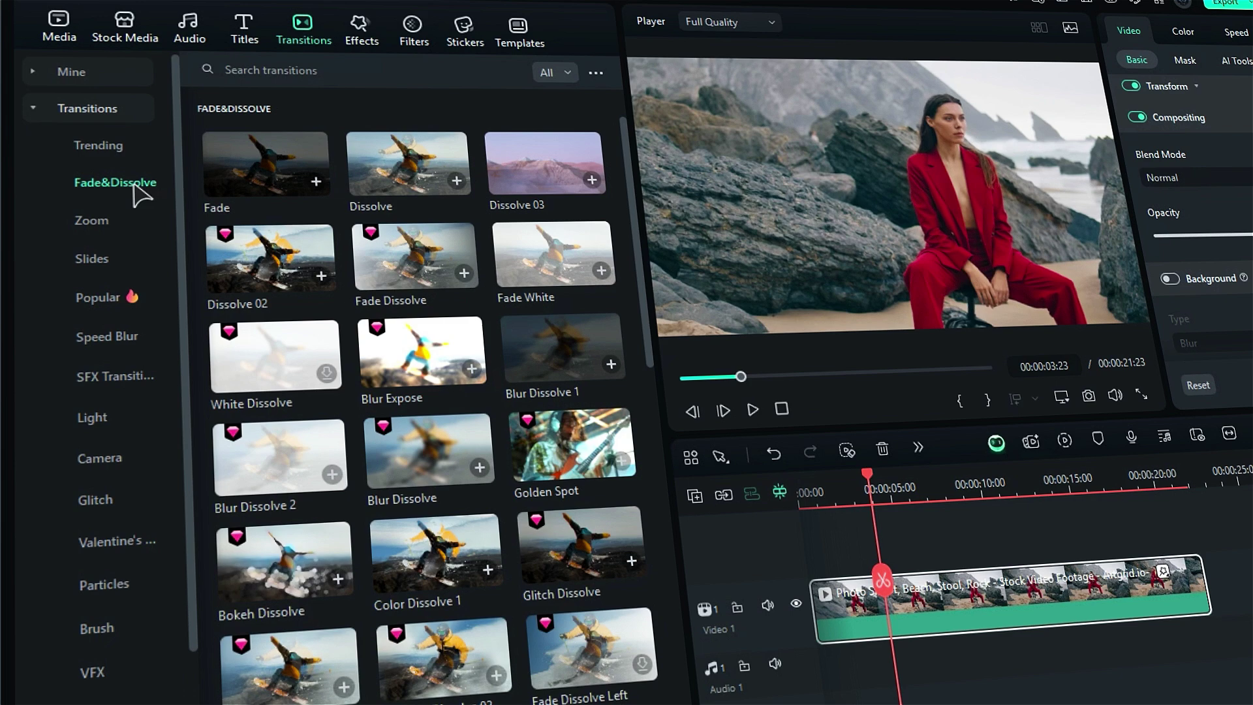
pyautogui.click(90, 226)
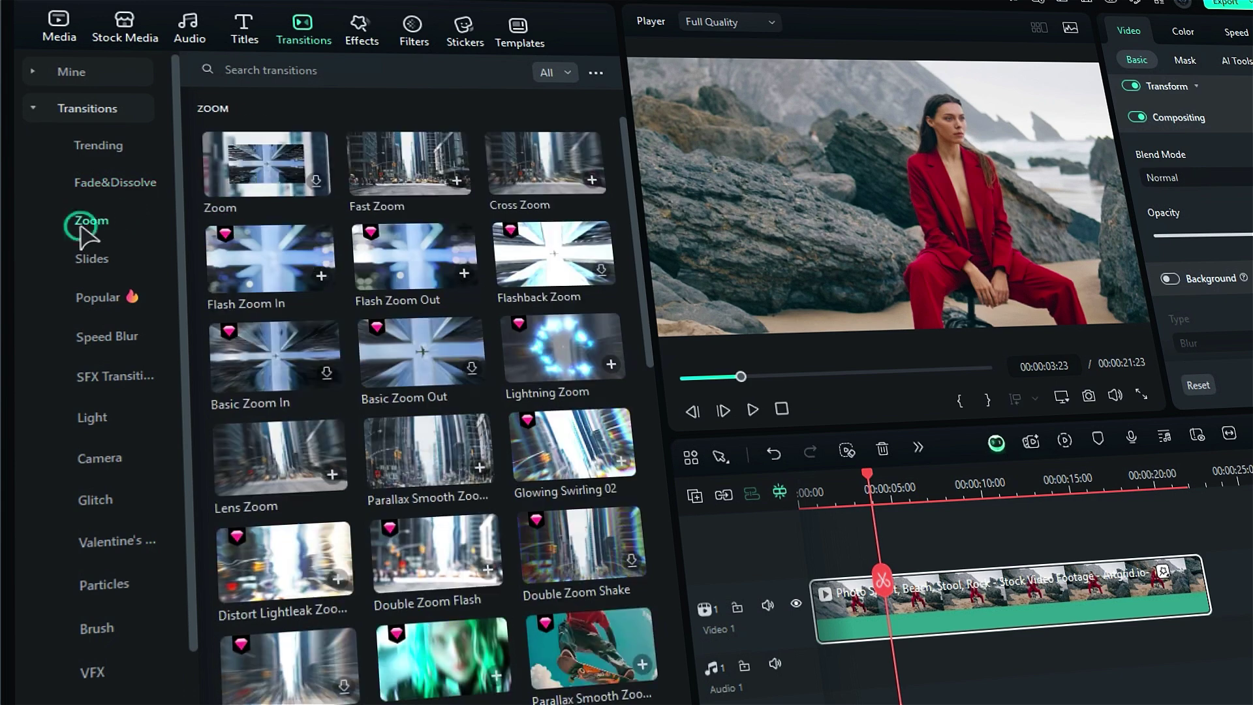
pyautogui.click(92, 258)
pyautogui.click(118, 664)
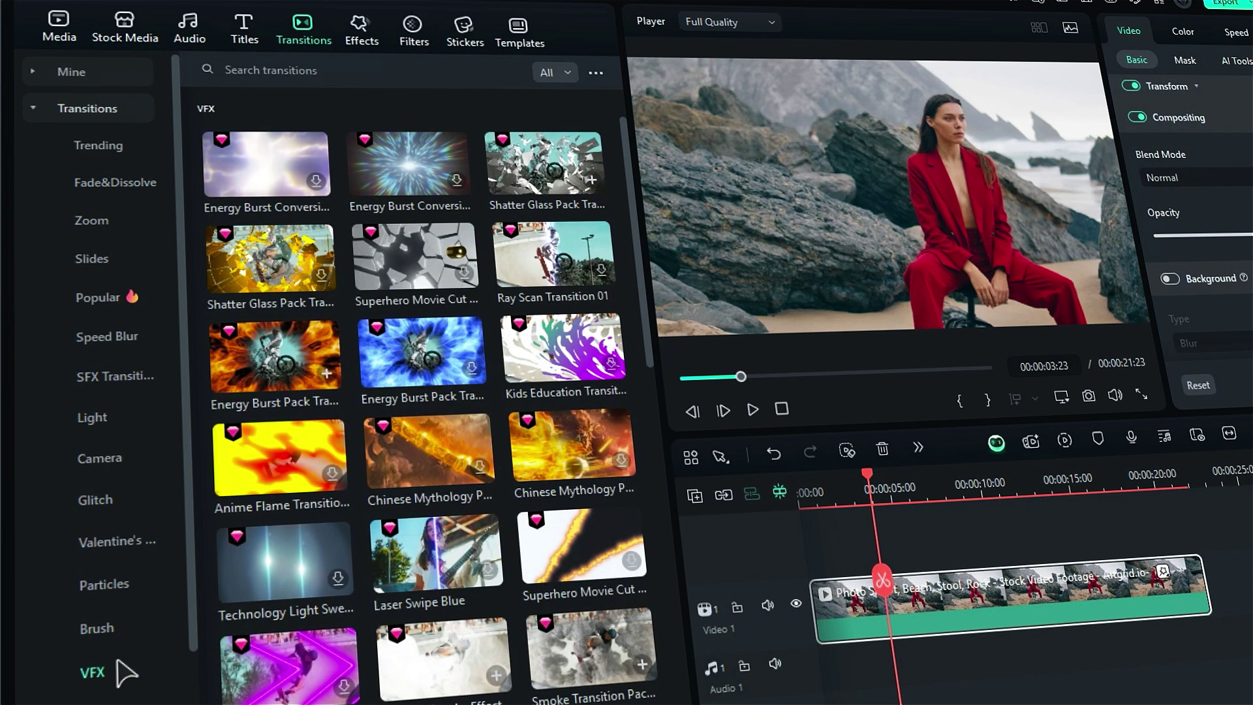
pyautogui.click(97, 499)
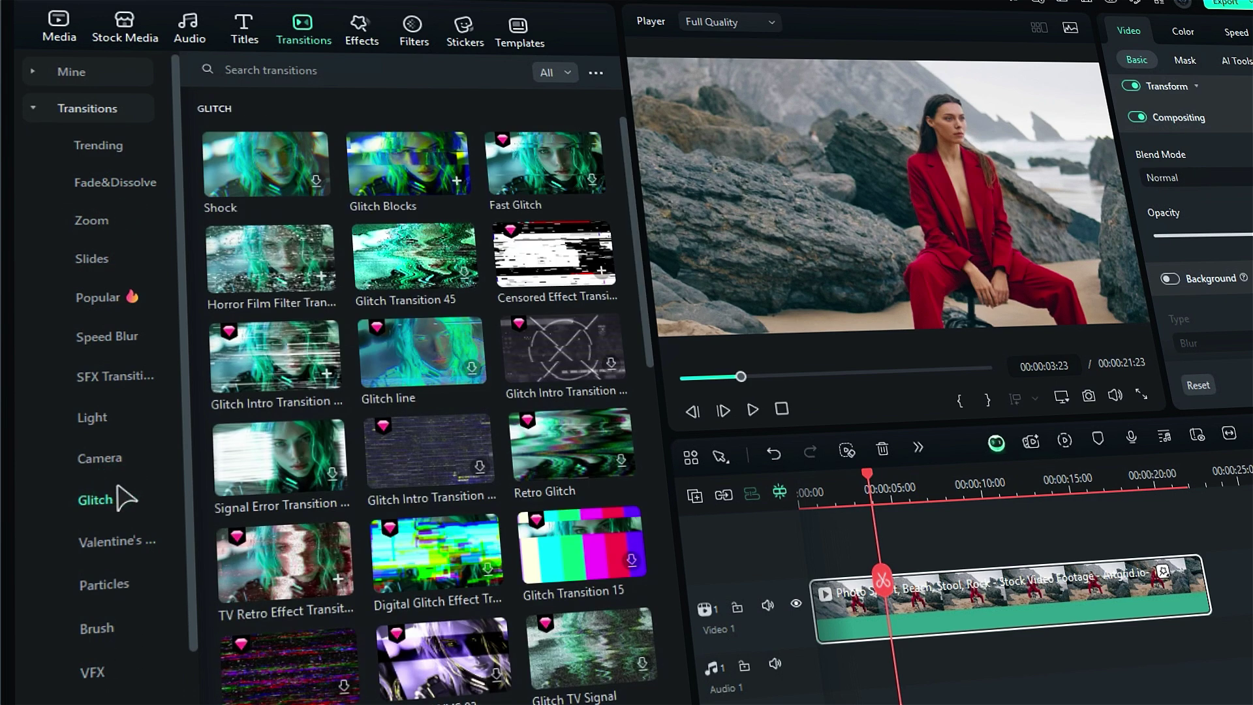
pyautogui.click(107, 585)
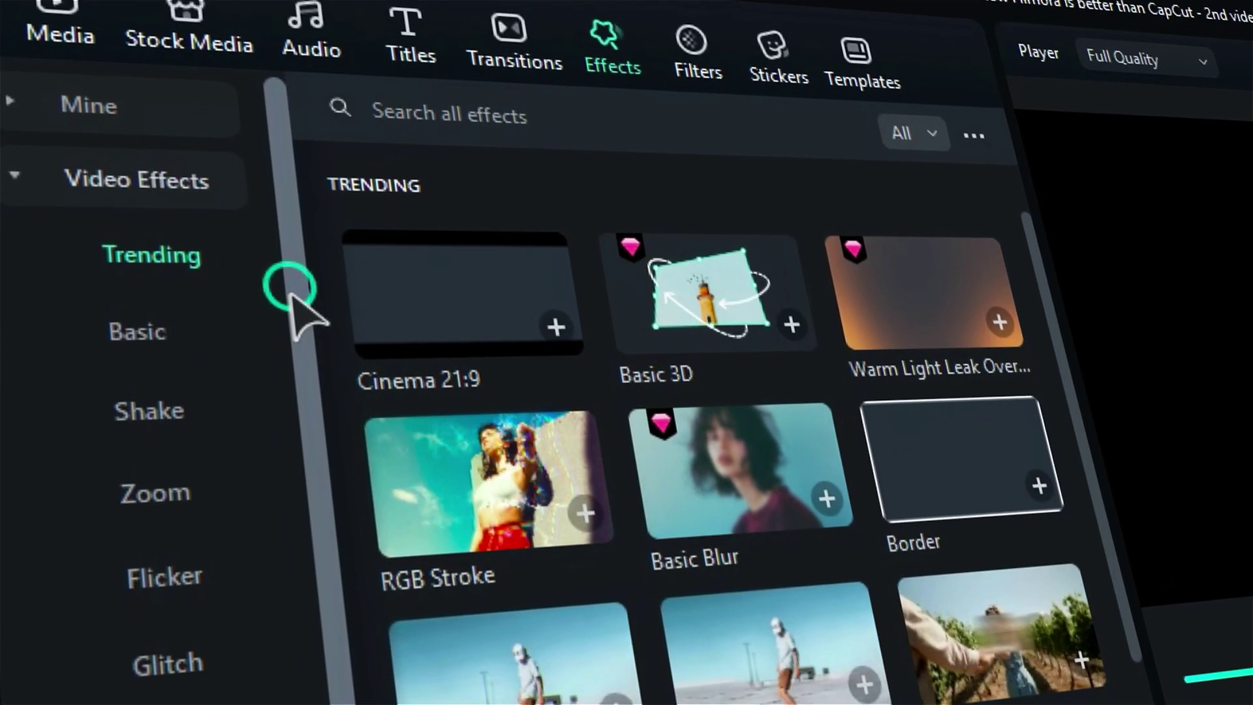
# Place Misaligned Push Left on the cut between the two clips, giving a 2-second overlap
pyautogui.moveTo(288, 358); pyautogui.dragTo(297, 434)
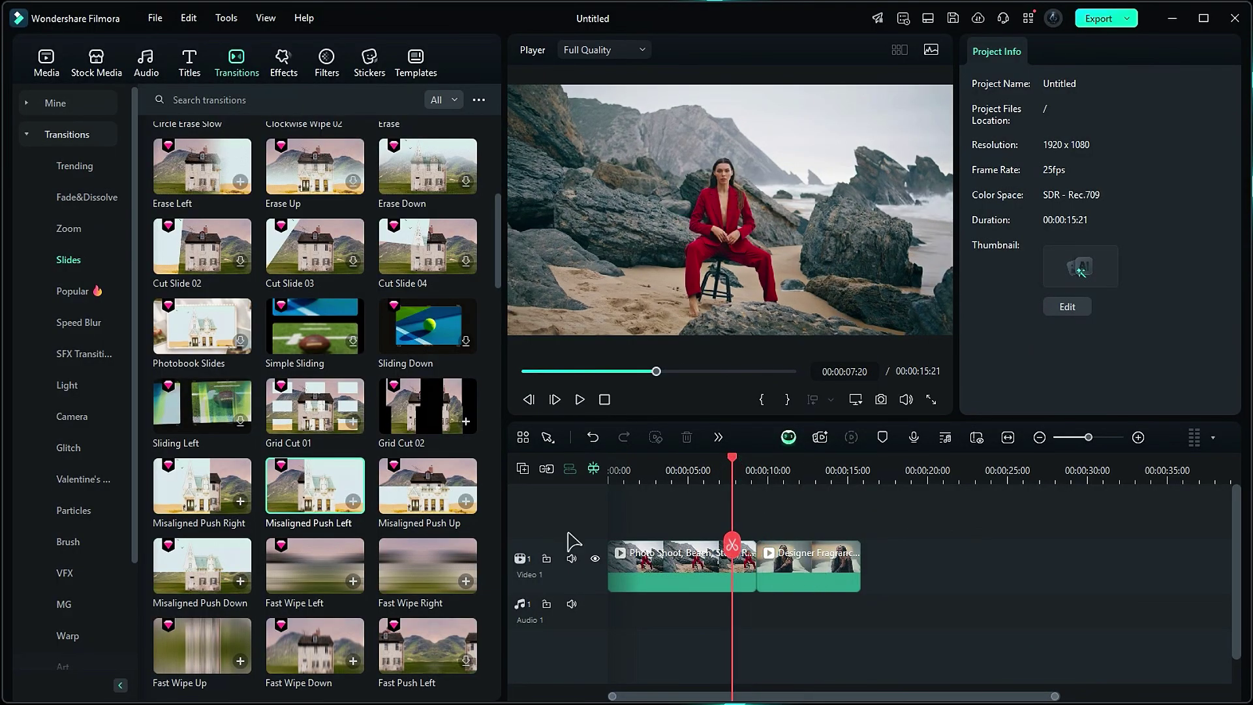
pyautogui.moveTo(326, 472); pyautogui.dragTo(743, 555)
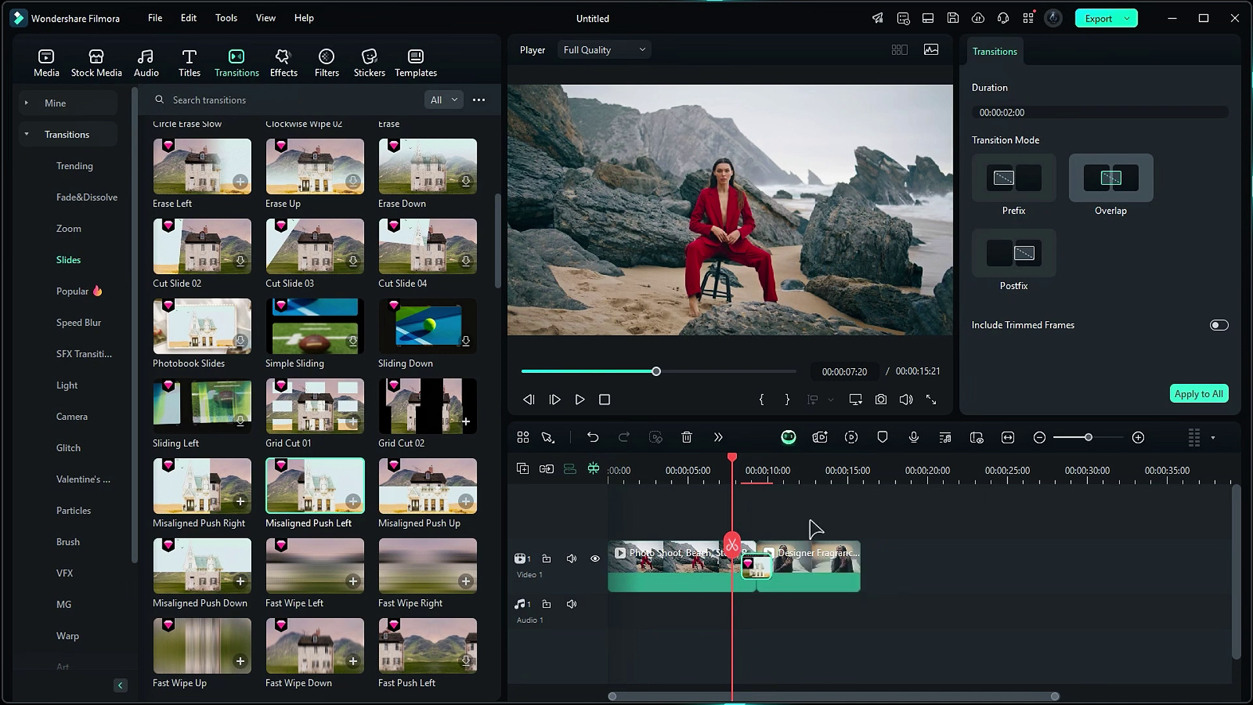